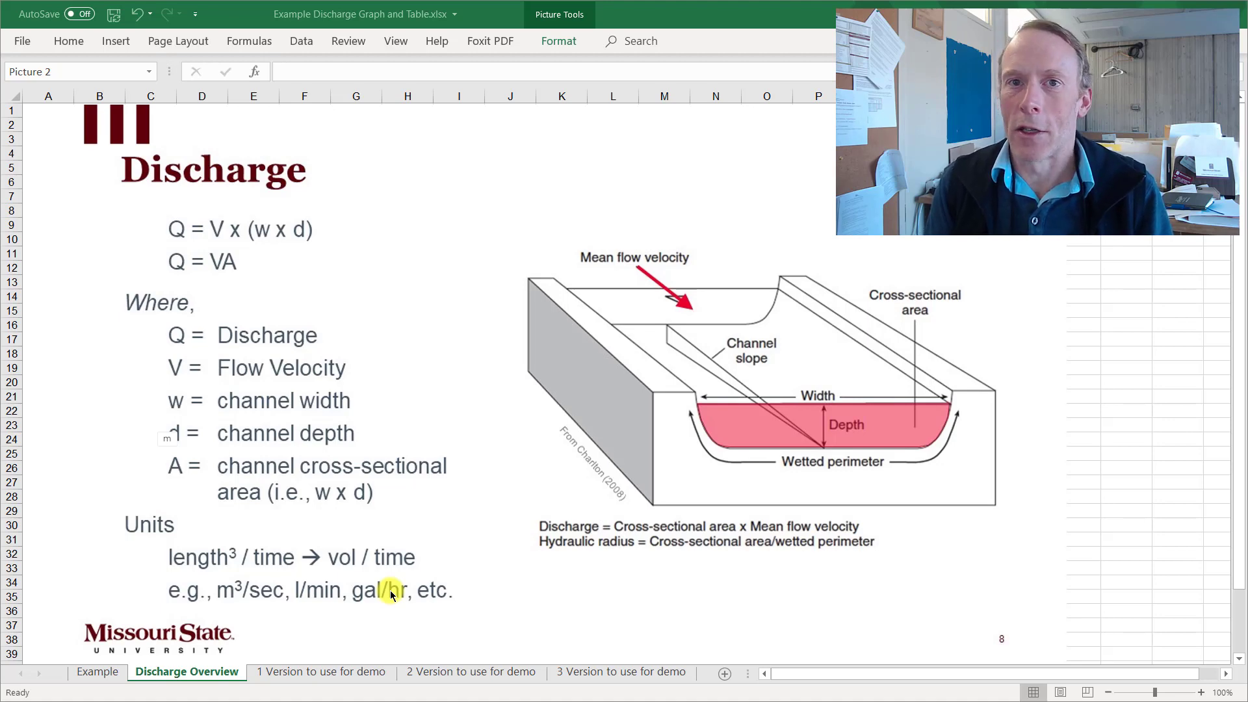
Switch to the demo sheet that shows the Q = V A discharge formulas below the empty table
{"action": "left_click", "coordinate": [323, 672]}
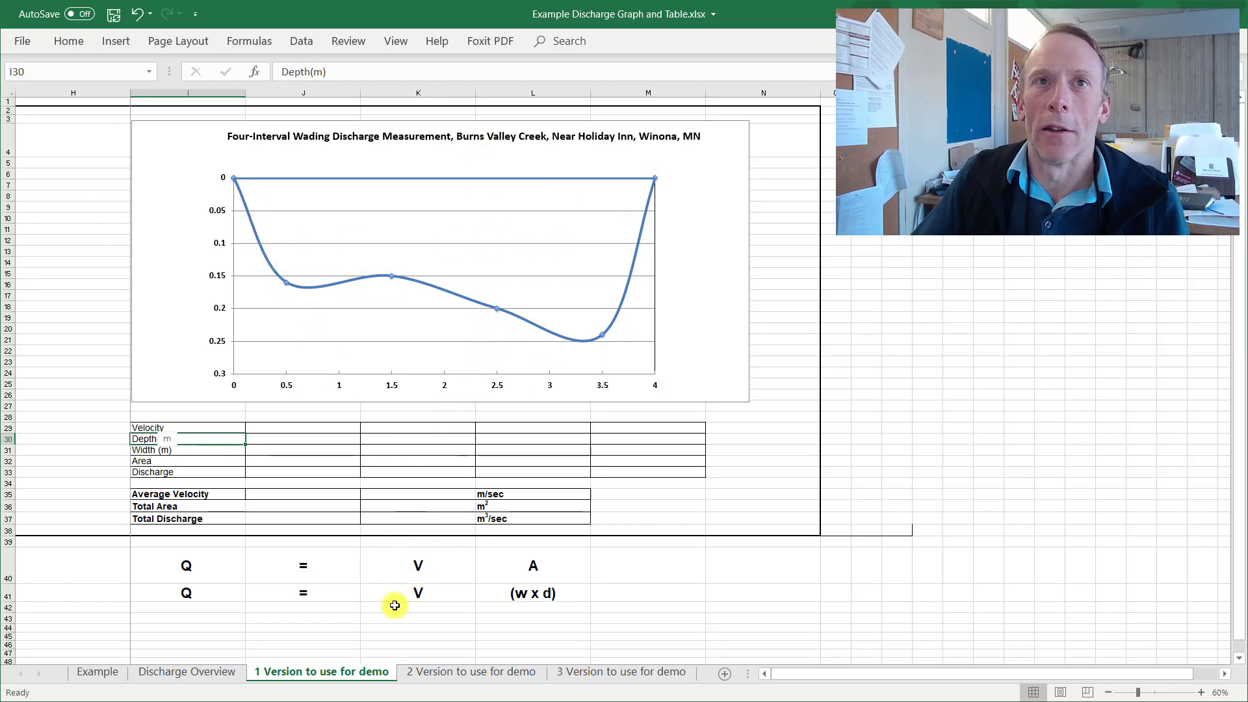
{"action": "left_click", "coordinate": [443, 674]}
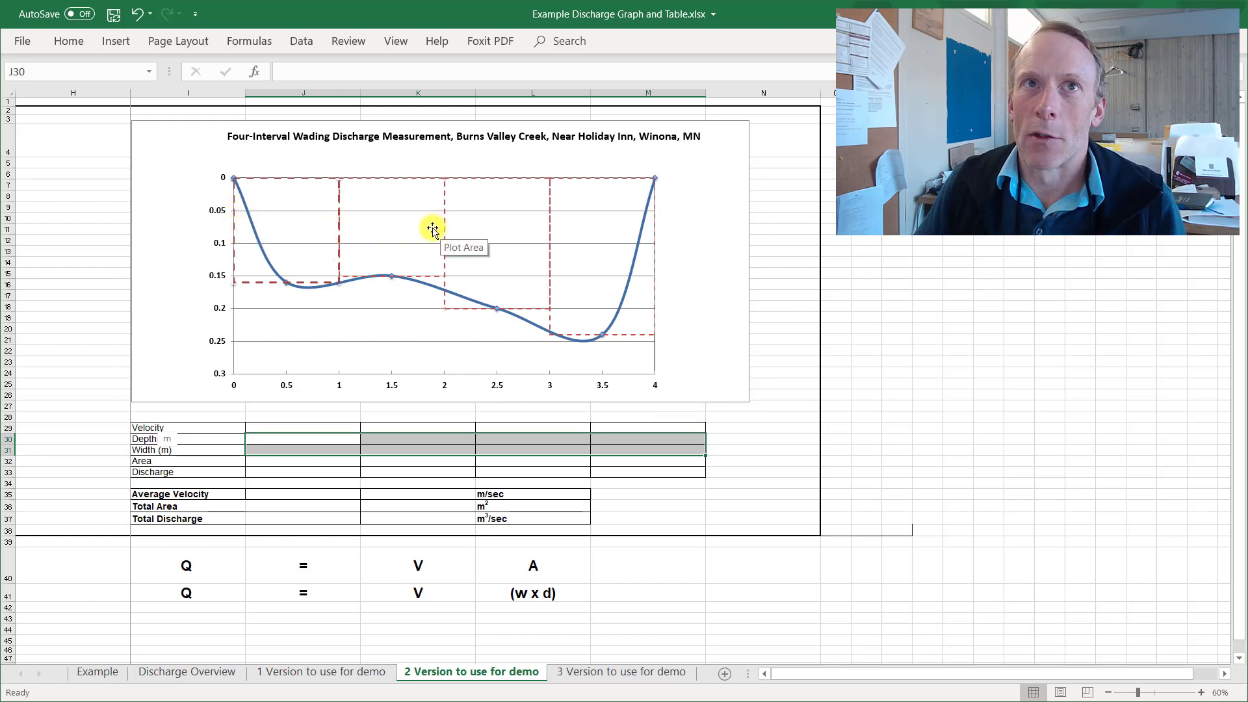
{"action": "left_click", "coordinate": [279, 444]}
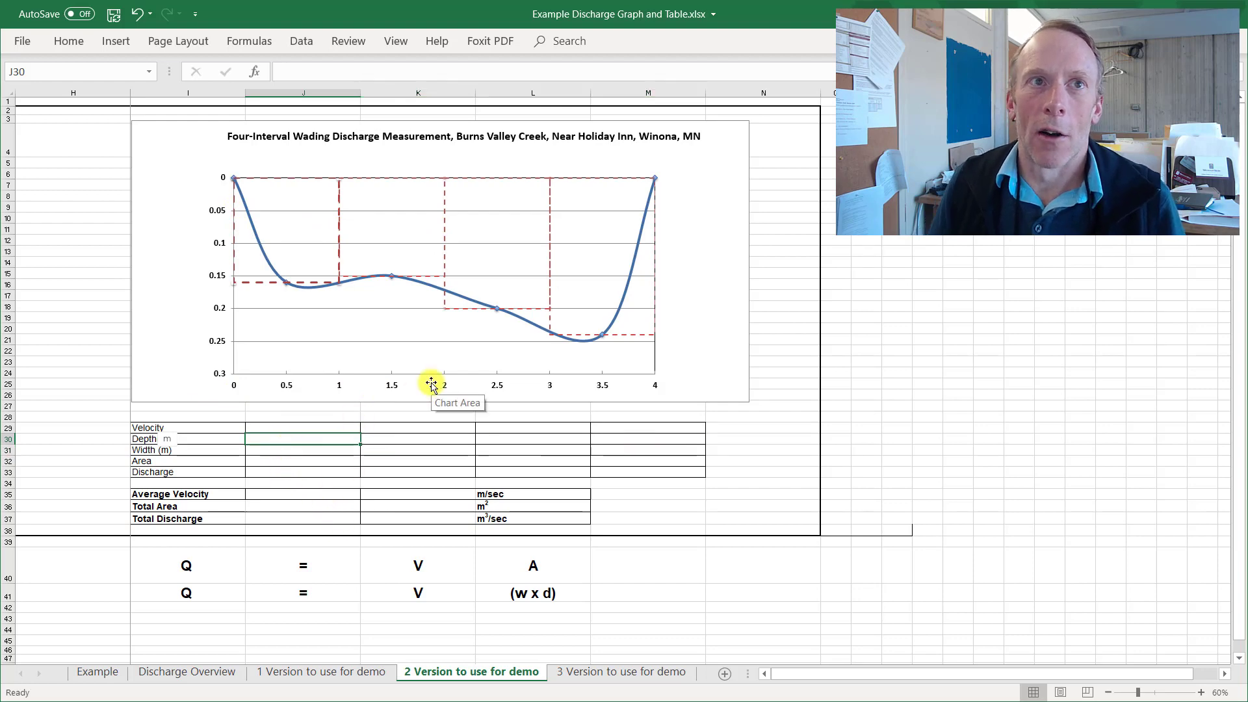
Enter a width of 1 in each of the four Width cells J31:M31
{"action": "key", "text": "Return"}
{"action": "type", "text": "1"}
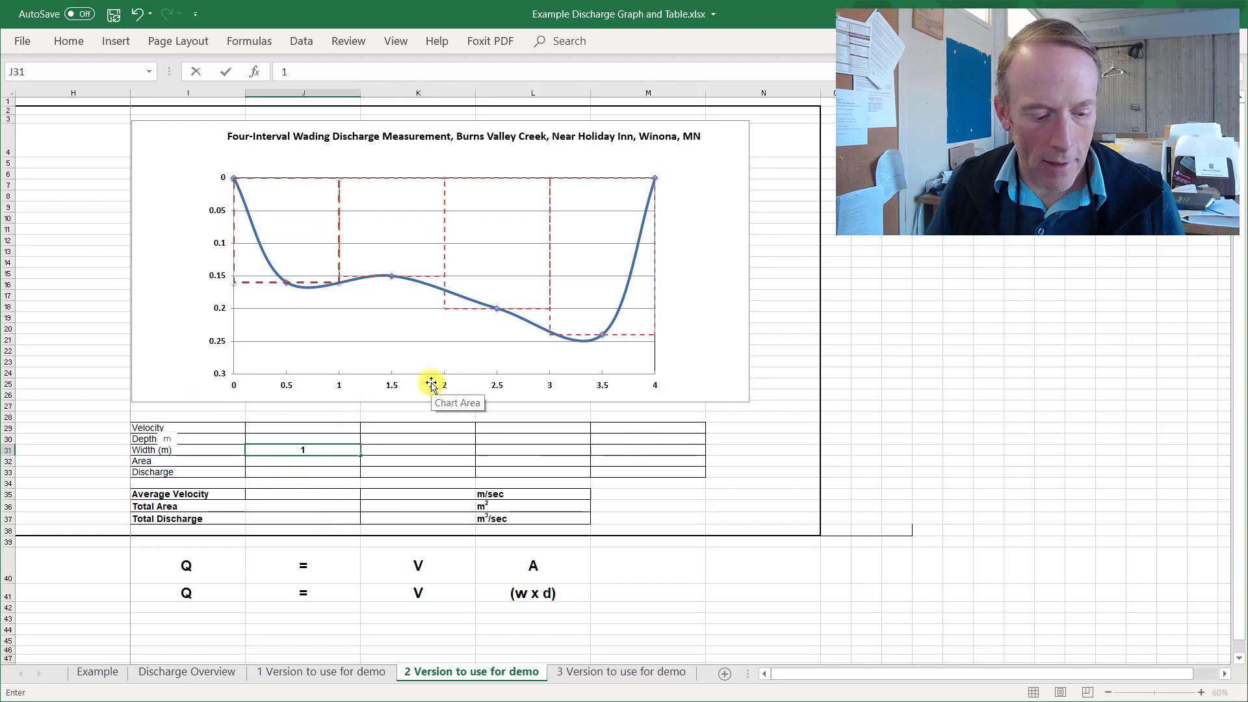
{"action": "key", "text": "Tab"}
{"action": "type", "text": "1"}
{"action": "key", "text": "Tab"}
{"action": "type", "text": "1"}
{"action": "key", "text": "Tab"}
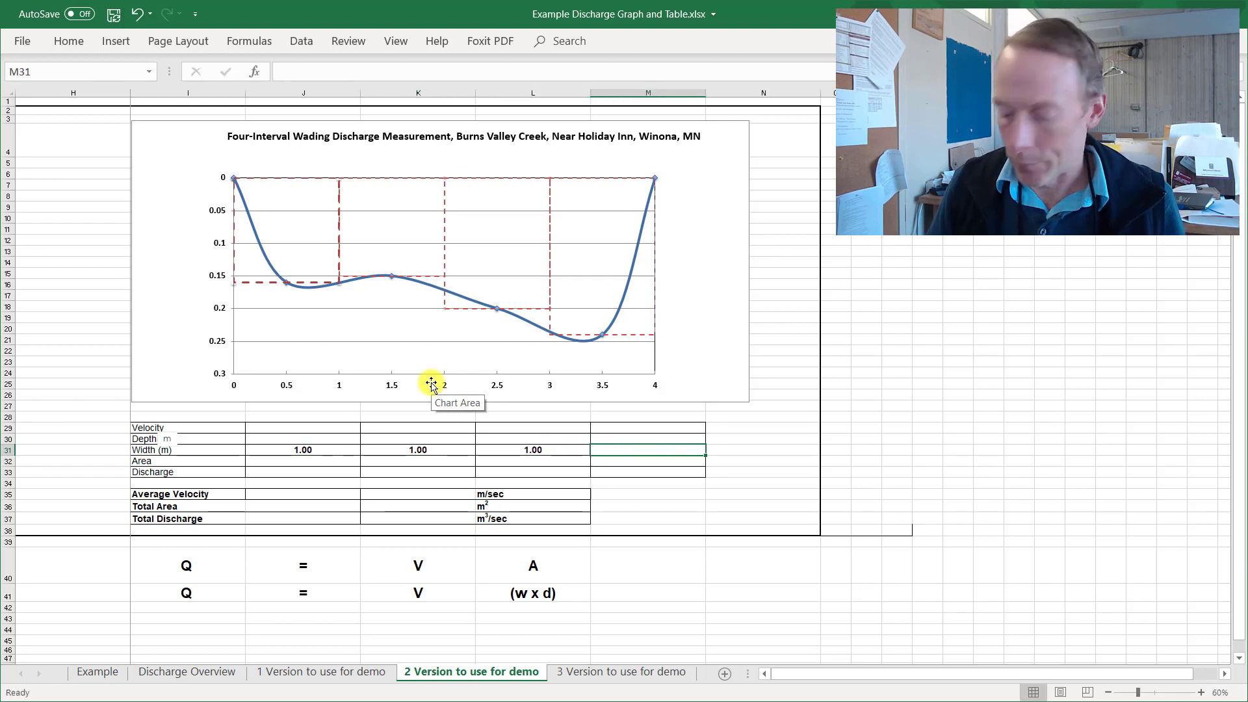
{"action": "type", "text": "1"}
{"action": "key", "text": "Left"}
{"action": "key", "text": "Left"}
{"action": "key", "text": "Left"}
Enter depths 0.16, 0.15, 0.20 and 0.24 in J30:M30
{"action": "key", "text": "Up"}
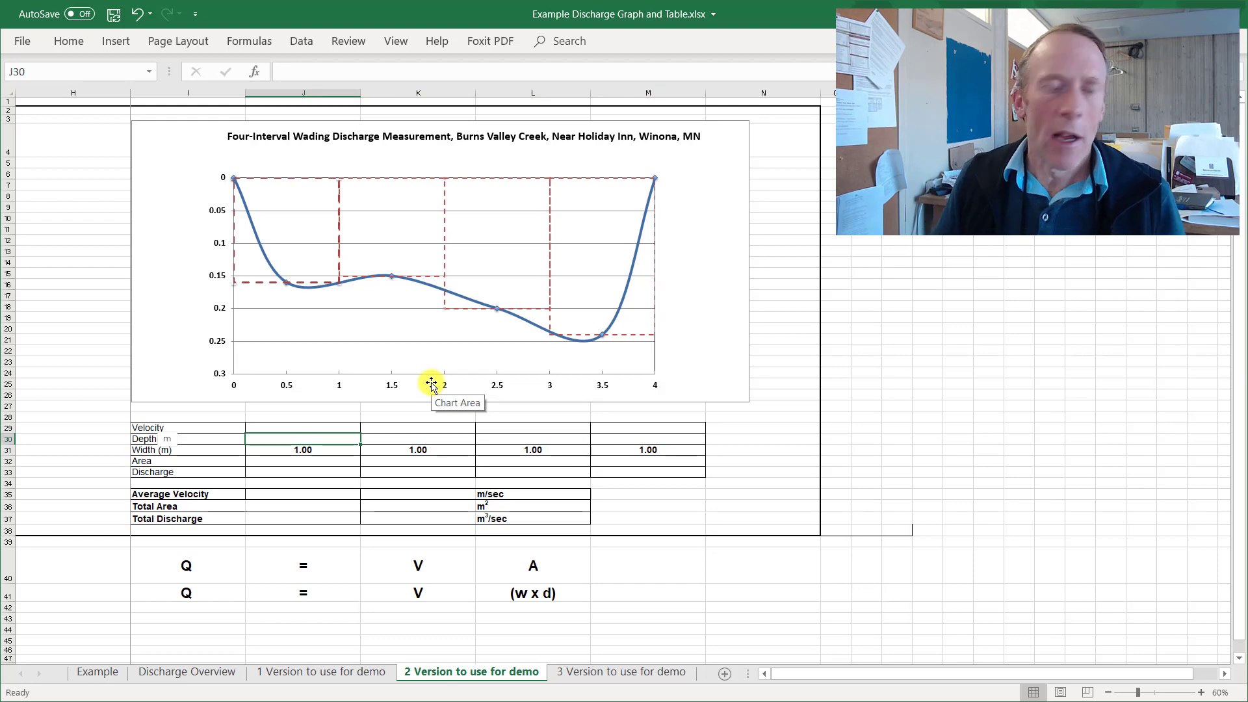
{"action": "type", "text": ".16"}
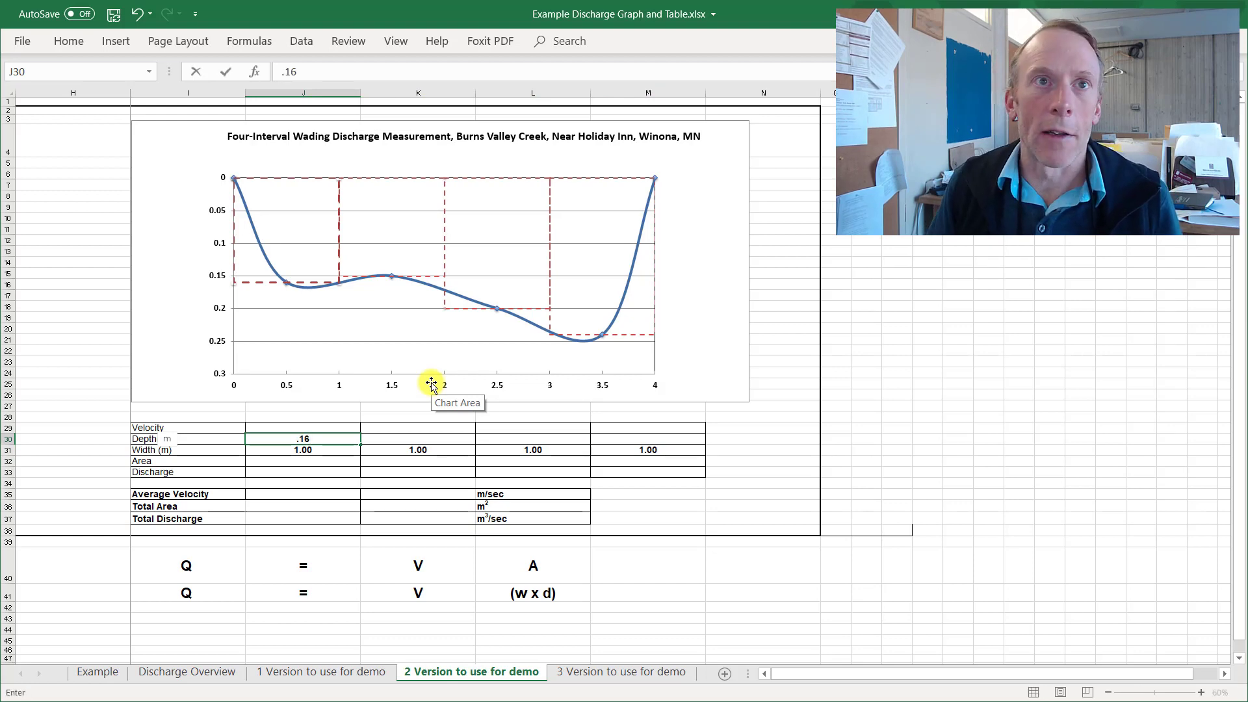
{"action": "key", "text": "Right"}
{"action": "type", "text": ".15"}
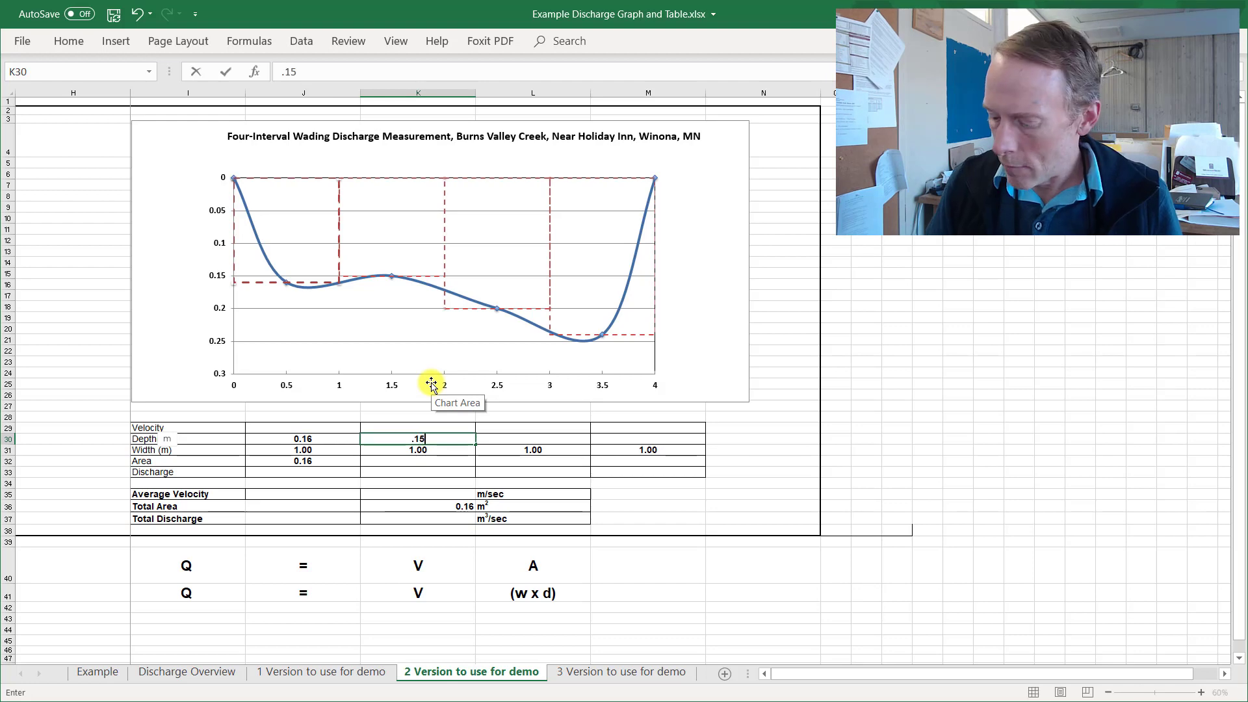
{"action": "key", "text": "Right"}
{"action": "type", "text": ".2"}
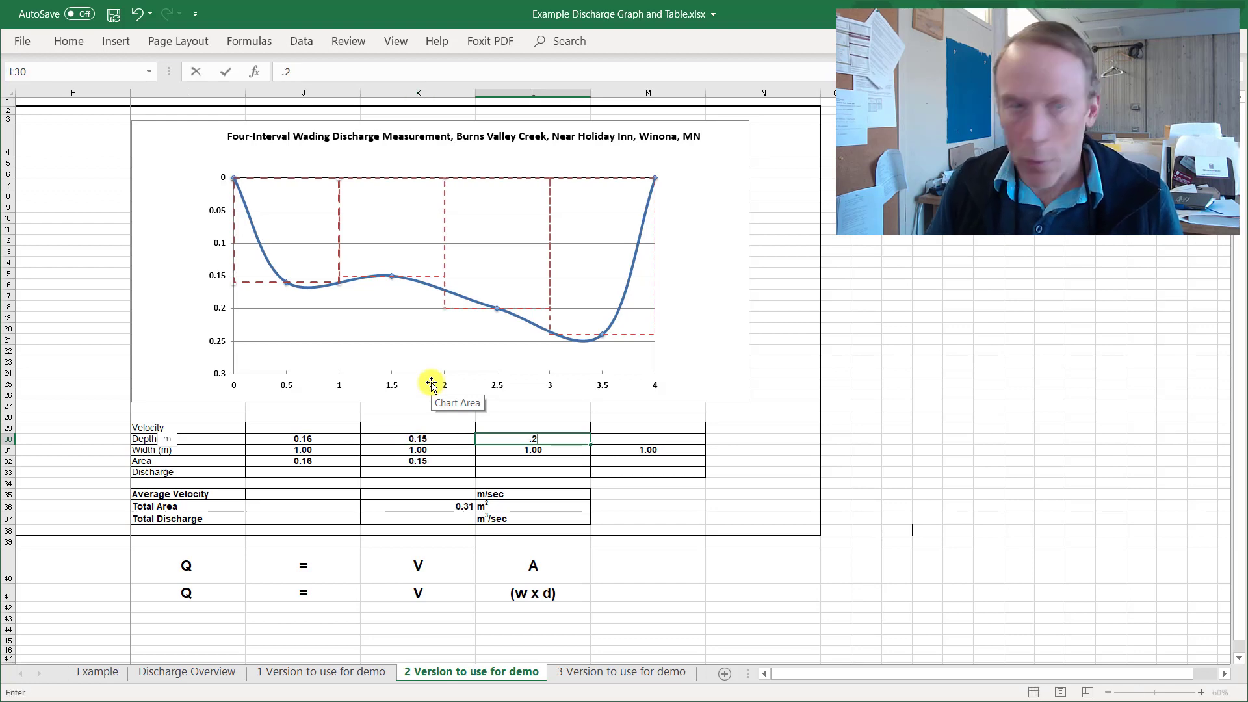
{"action": "key", "text": "Tab"}
{"action": "type", "text": ".24"}
{"action": "key", "text": "Left"}
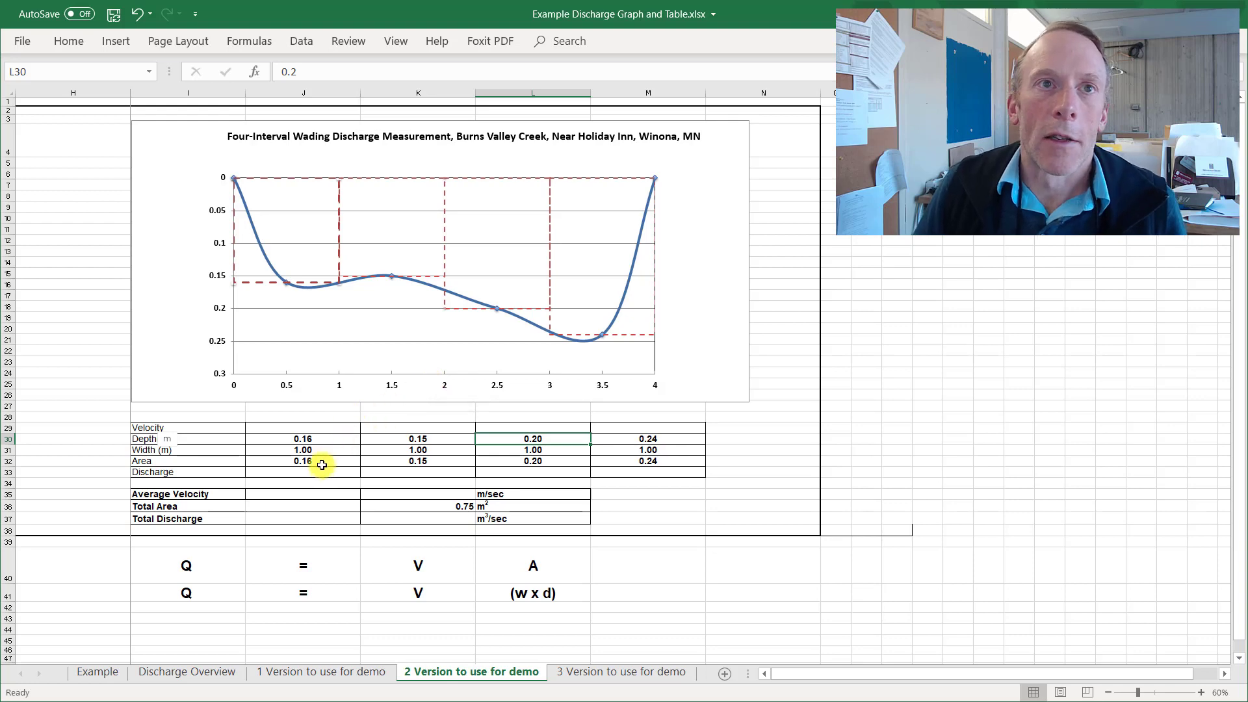
Check the Area formulas in J32:M32 and the Total Area formula in K36, totalling 0.75 m²
{"action": "left_click_drag", "start_coordinate": [326, 460], "coordinate": [621, 462]}
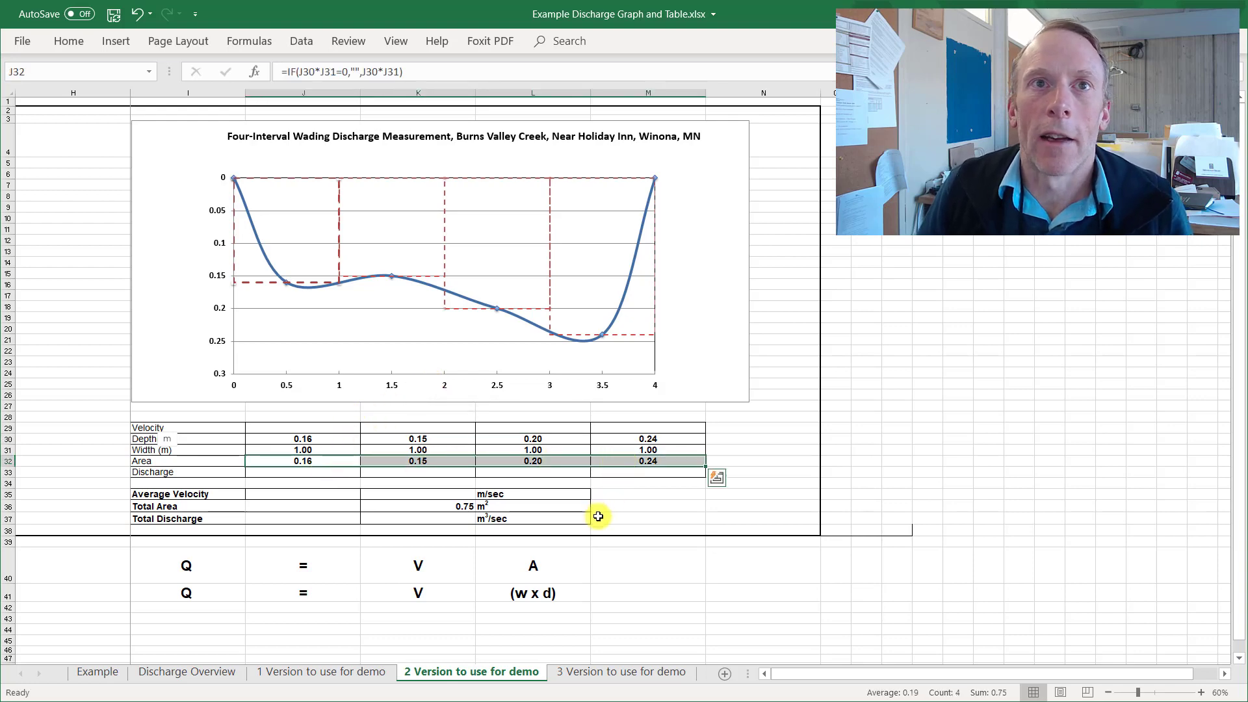
{"action": "left_click", "coordinate": [328, 460]}
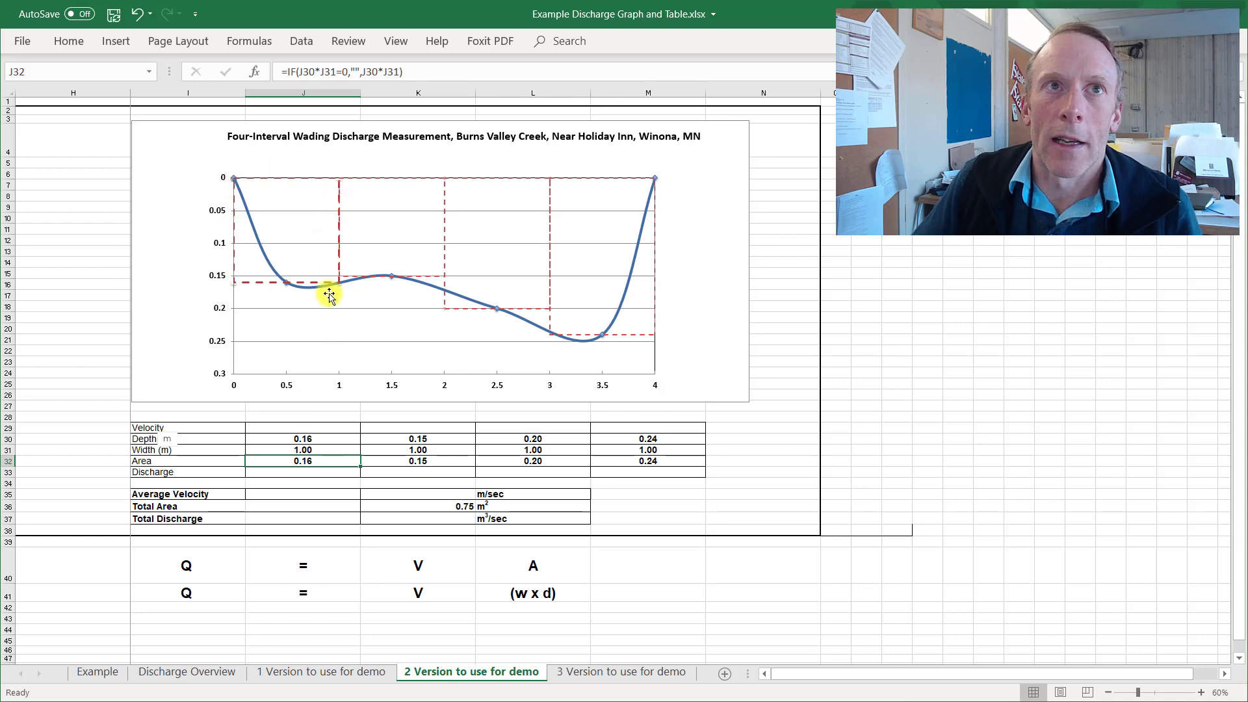
{"action": "left_click", "coordinate": [437, 460]}
{"action": "left_click_drag", "start_coordinate": [278, 460], "coordinate": [637, 464]}
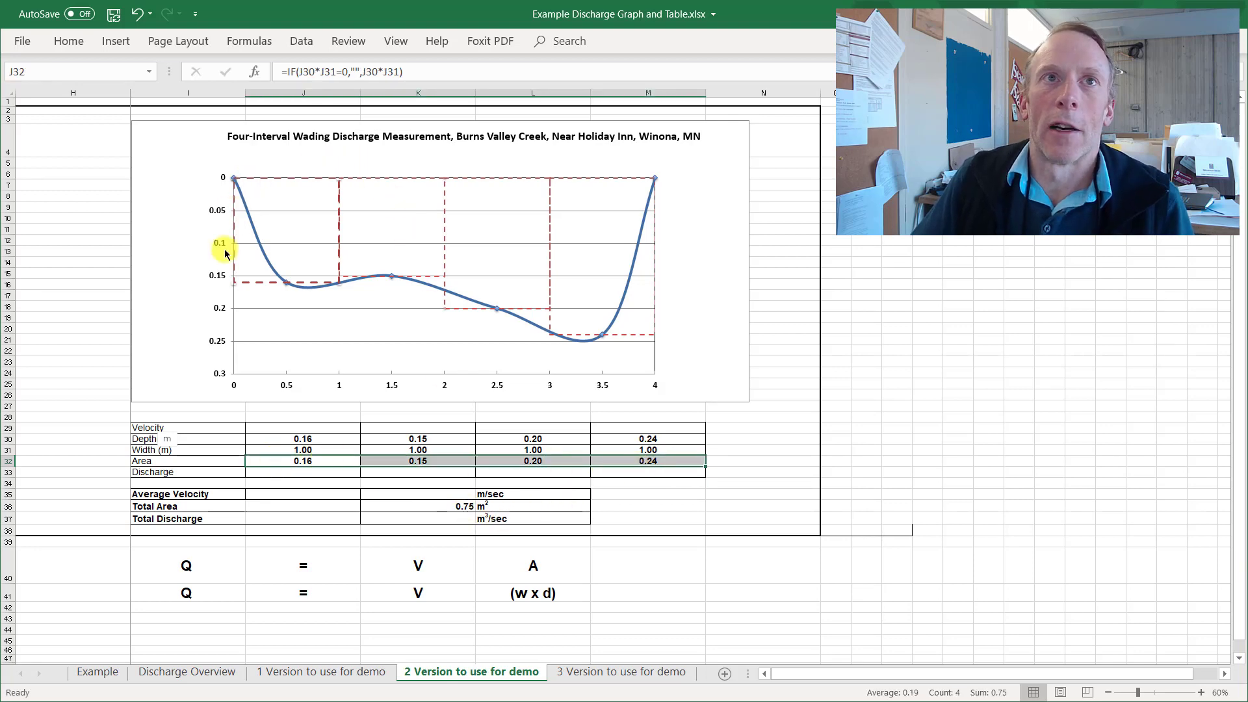
{"action": "left_click", "coordinate": [467, 504]}
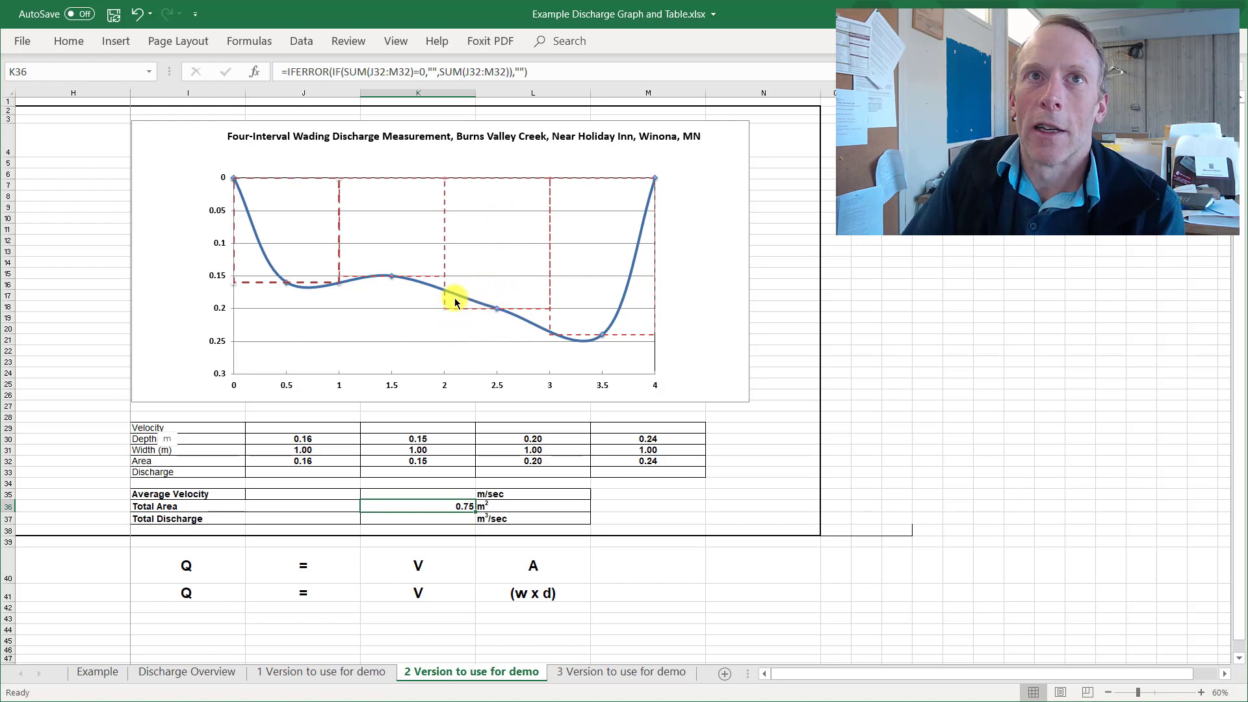
{"action": "mouse_move", "coordinate": [490, 310]}
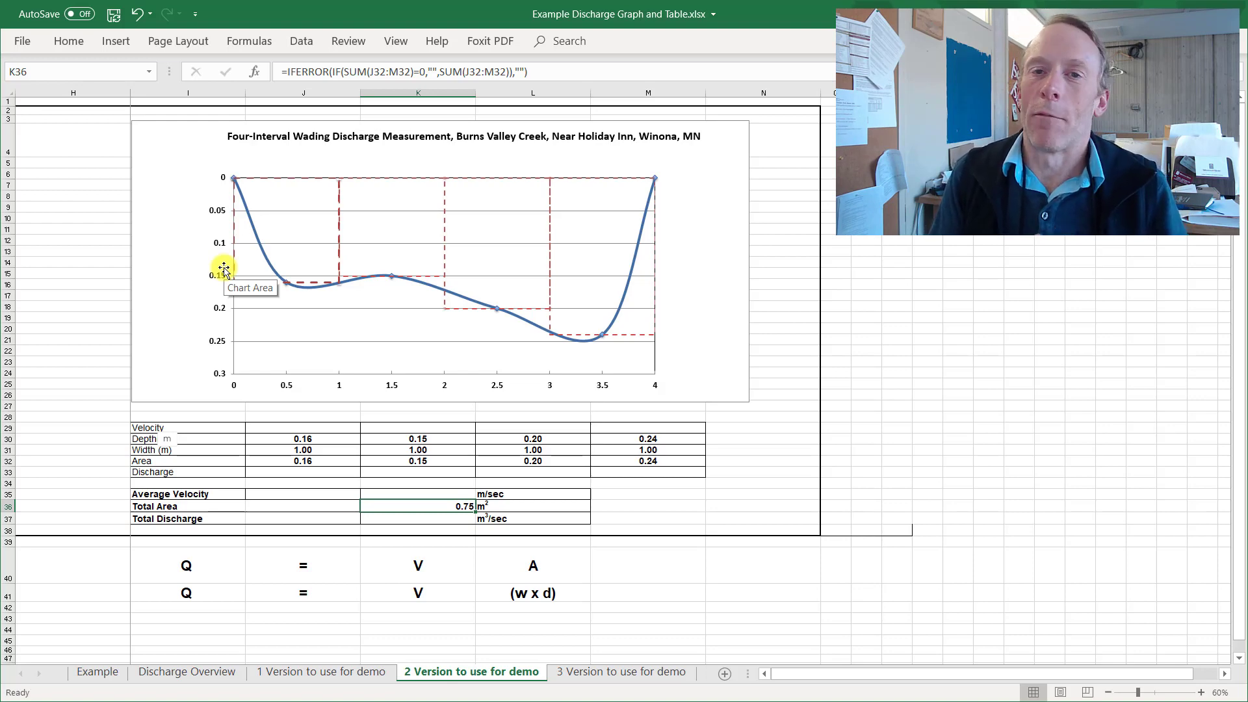
{"action": "left_click", "coordinate": [304, 457]}
{"action": "left_click_drag", "start_coordinate": [304, 457], "coordinate": [646, 457]}
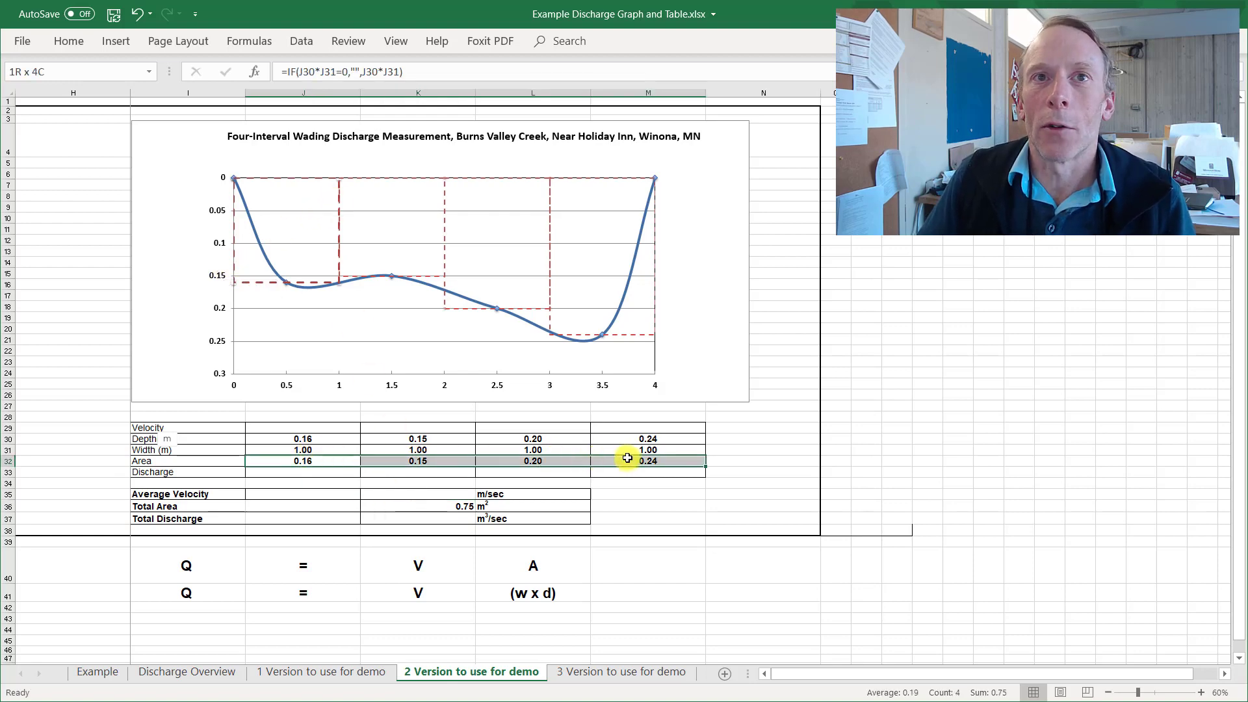
{"action": "left_click", "coordinate": [456, 510]}
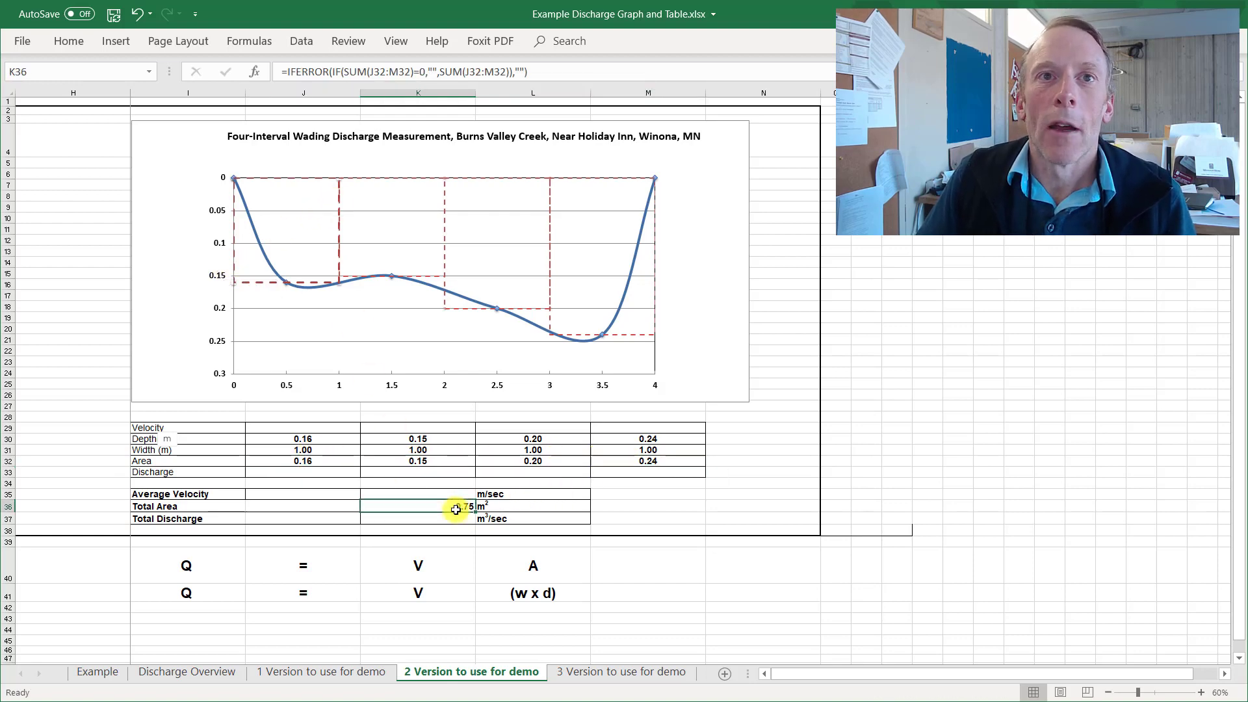
{"action": "left_click", "coordinate": [618, 673]}
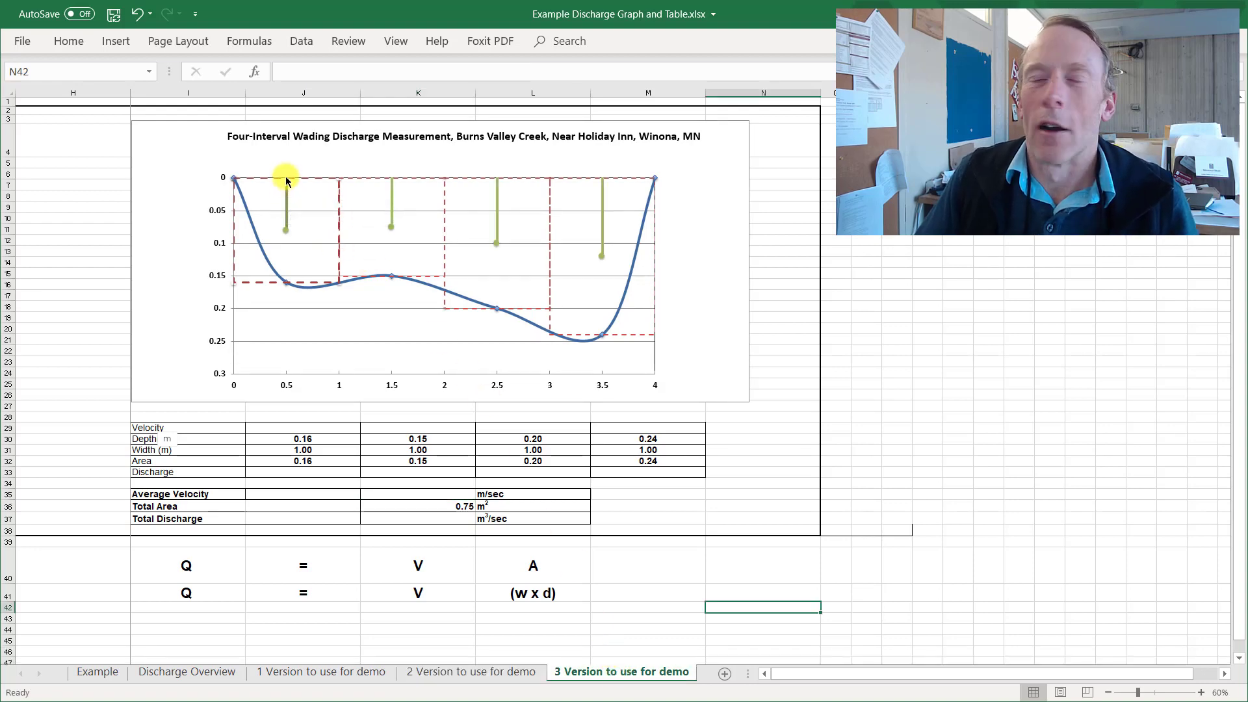
{"action": "mouse_move", "coordinate": [287, 181]}
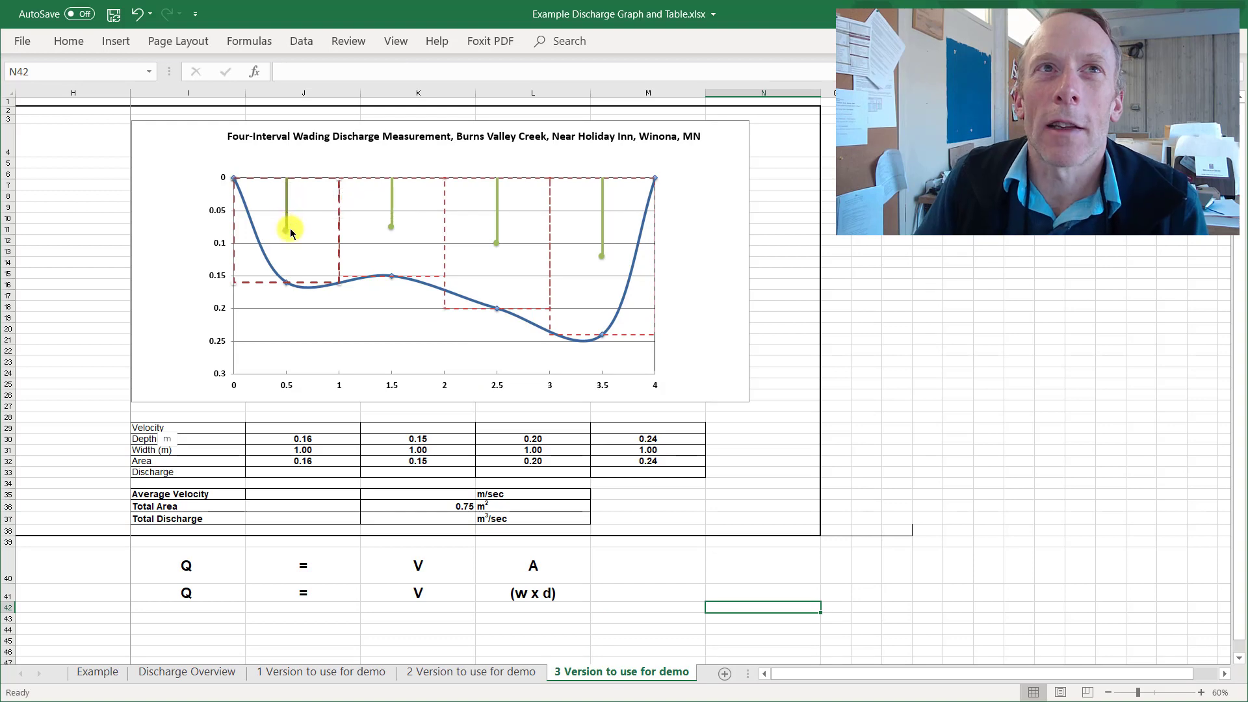
{"action": "mouse_move", "coordinate": [286, 236]}
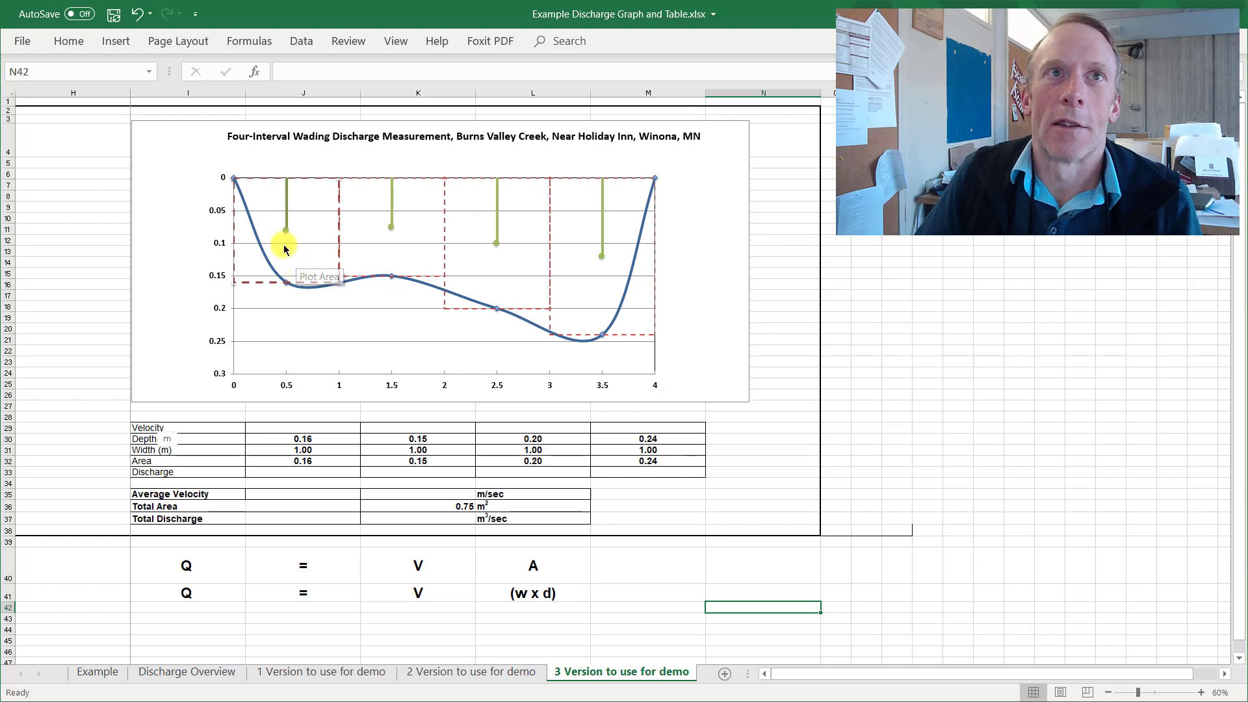
Enter velocities 0.11, 0.08, 0.13 and 0.06 in J29:M29, giving 0.07 m³/sec total discharge
{"action": "left_click", "coordinate": [296, 428]}
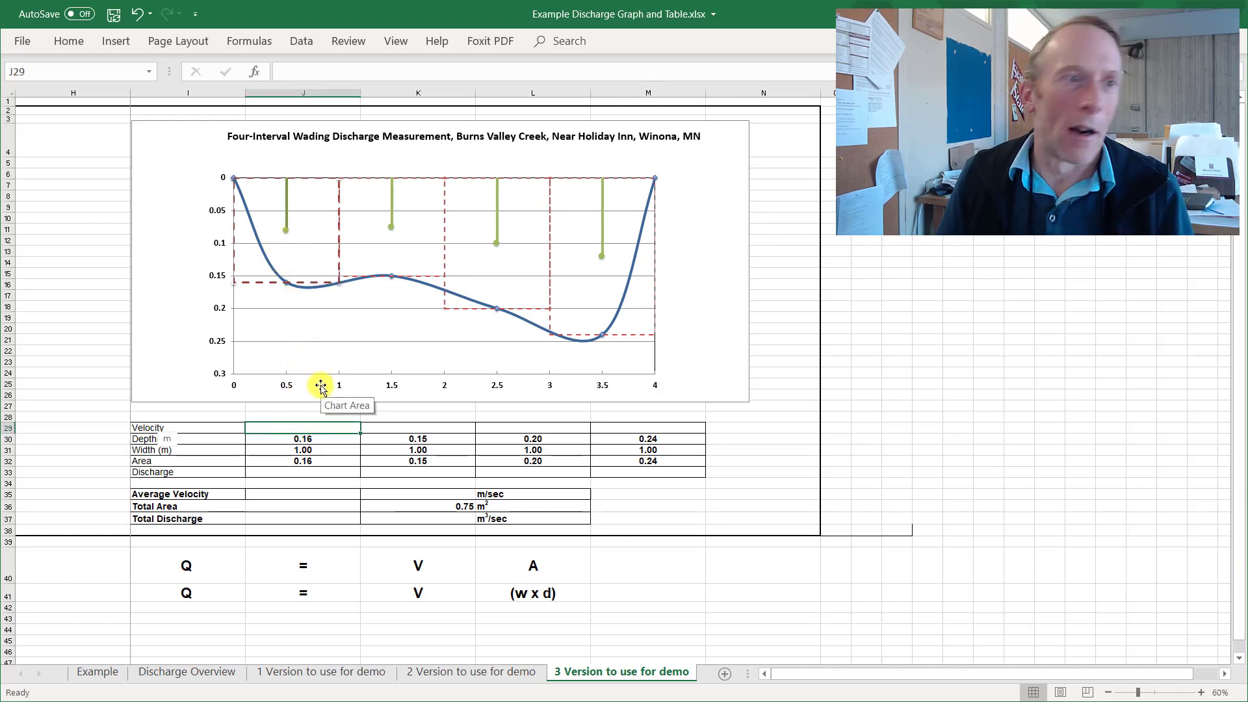
{"action": "type", "text": ".11"}
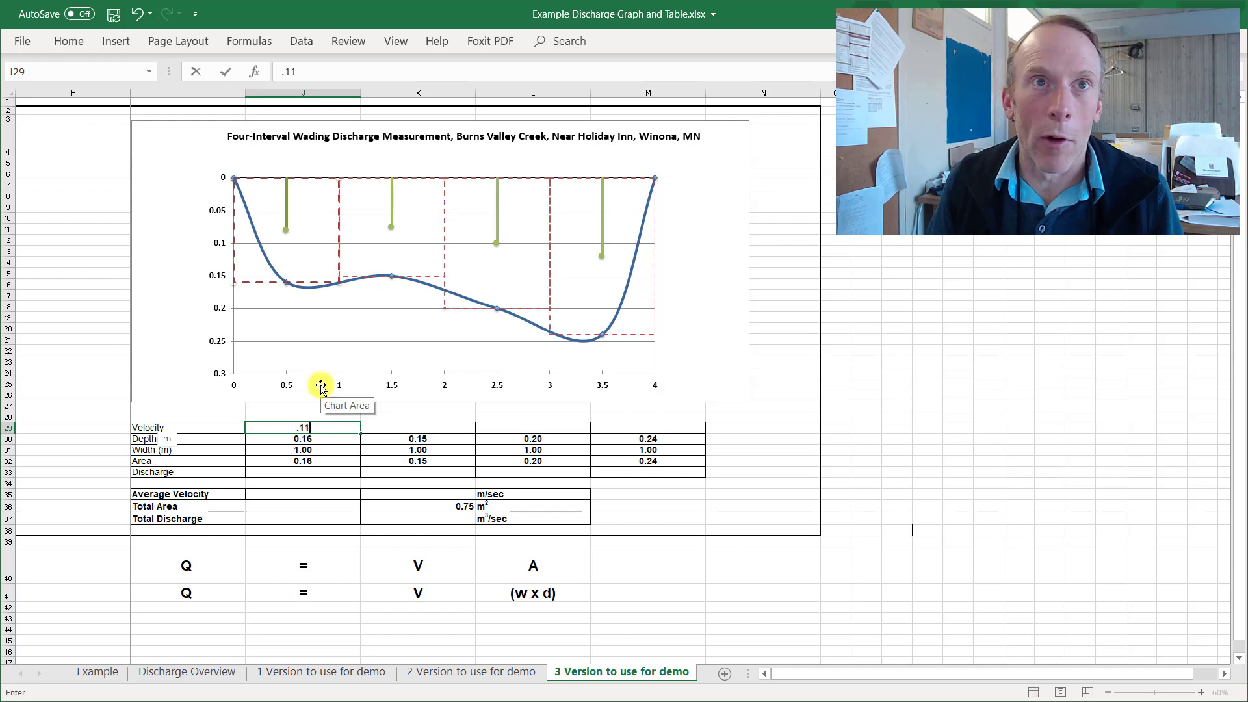
{"action": "key", "text": "Tab"}
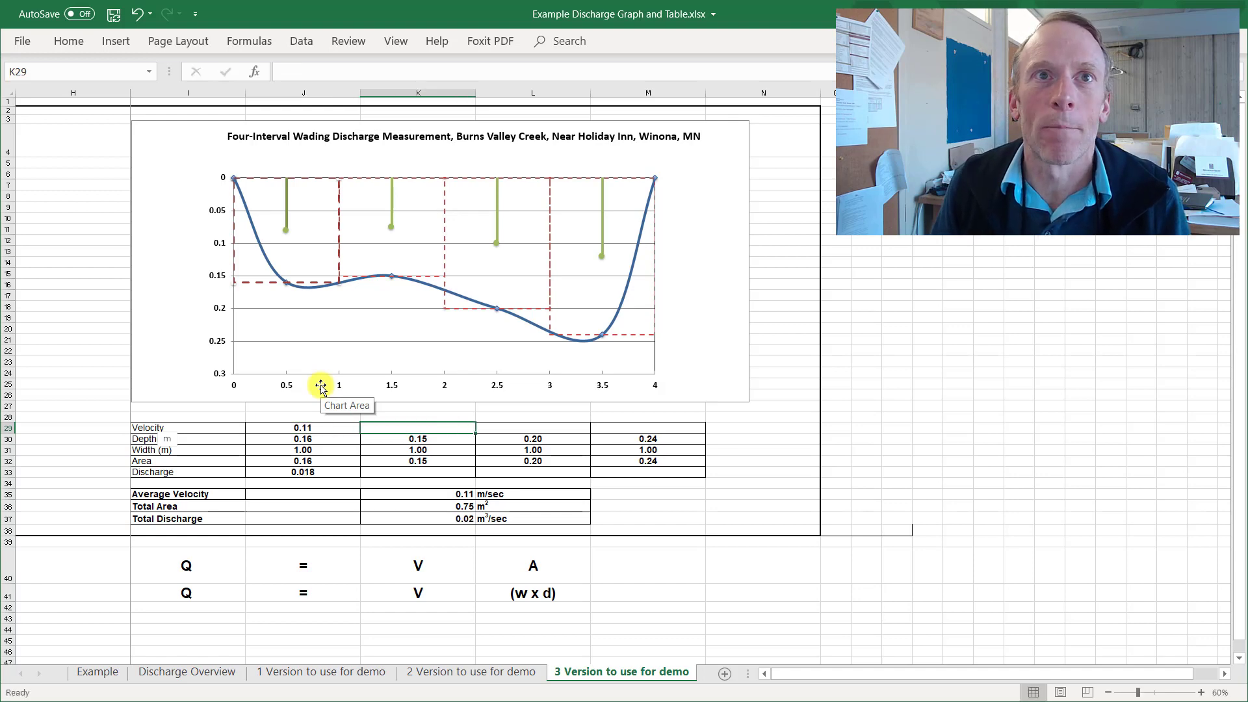
{"action": "type", "text": ".08"}
{"action": "key", "text": "Tab"}
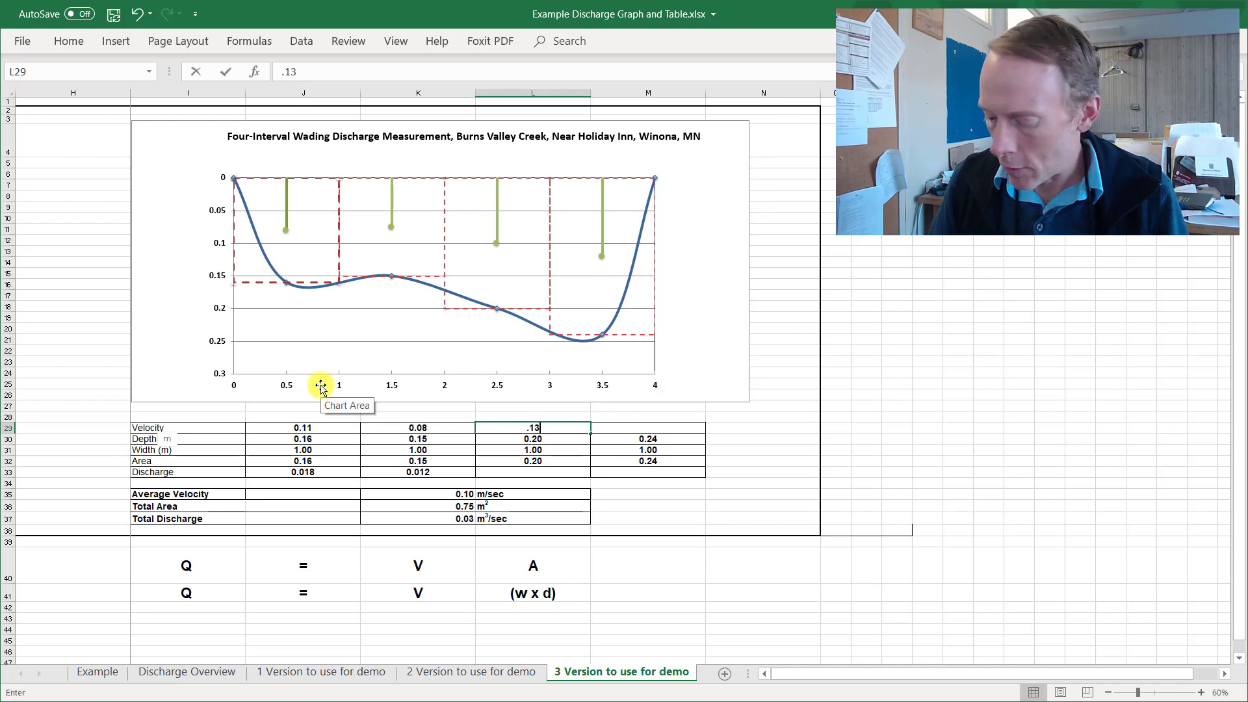
{"action": "key", "text": "Tab"}
{"action": "type", "text": ".06"}
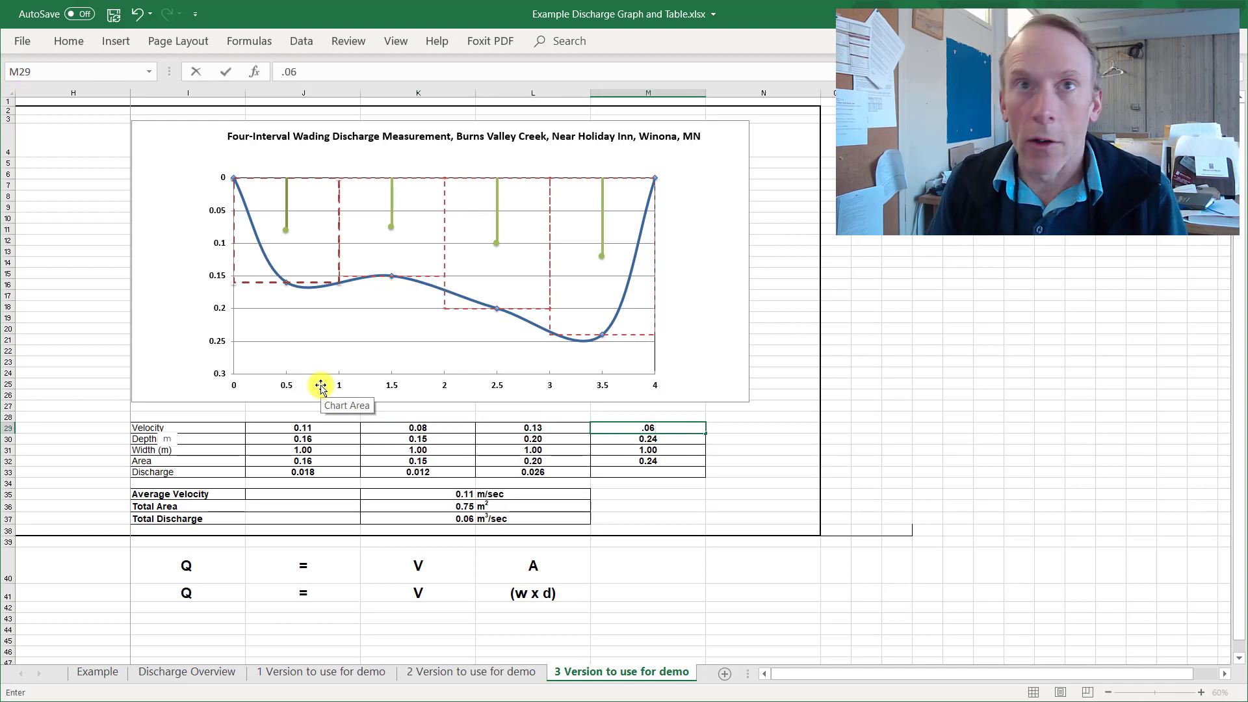
{"action": "key", "text": "Return"}
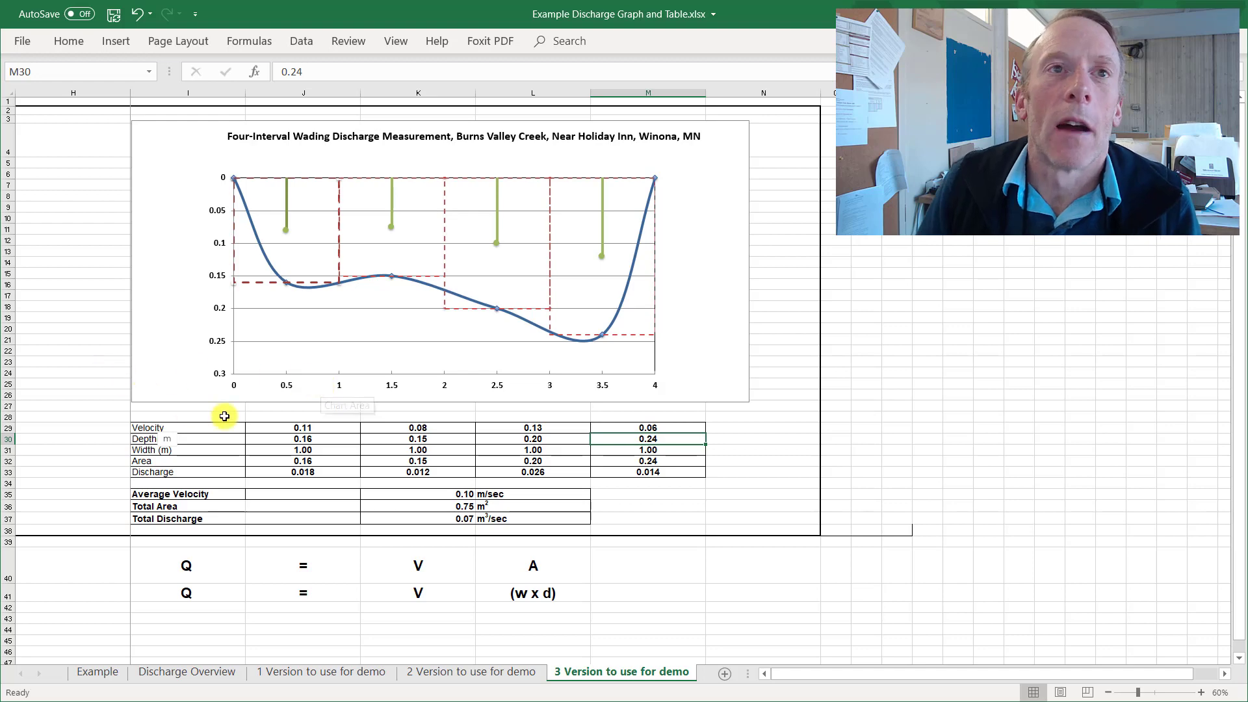
{"action": "left_click", "coordinate": [304, 426]}
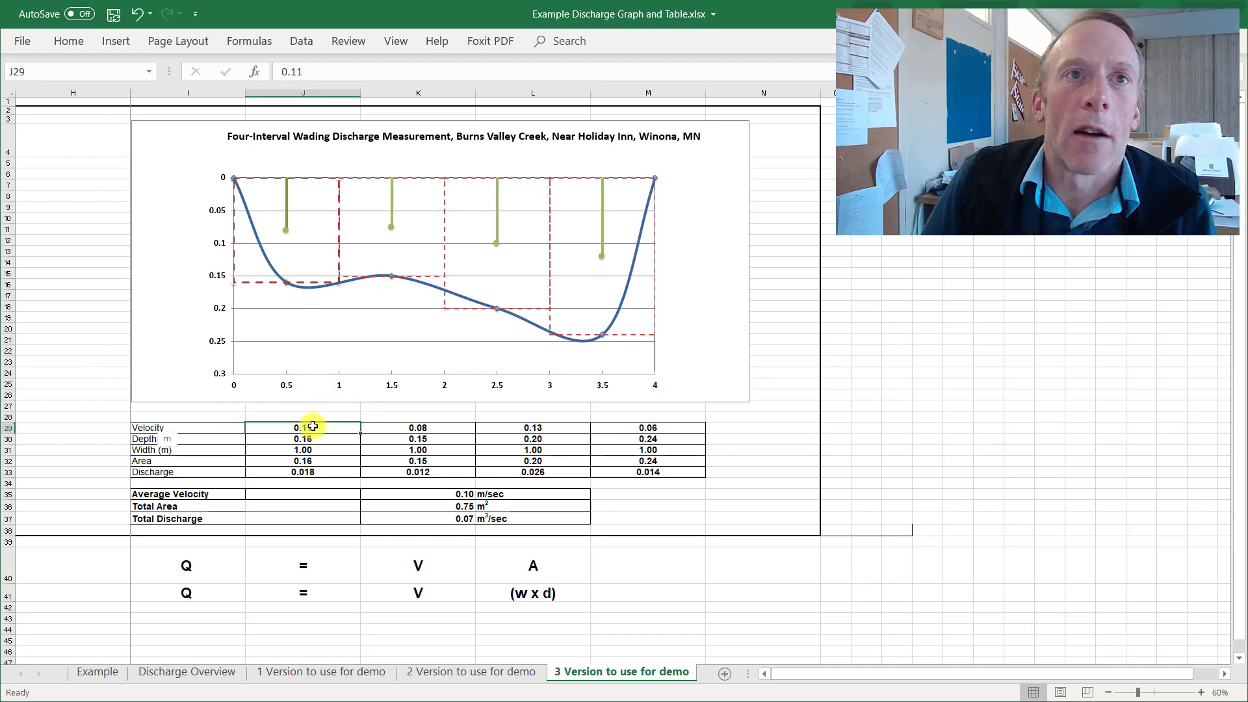
{"action": "left_click", "coordinate": [315, 468]}
{"action": "left_click", "coordinate": [316, 460]}
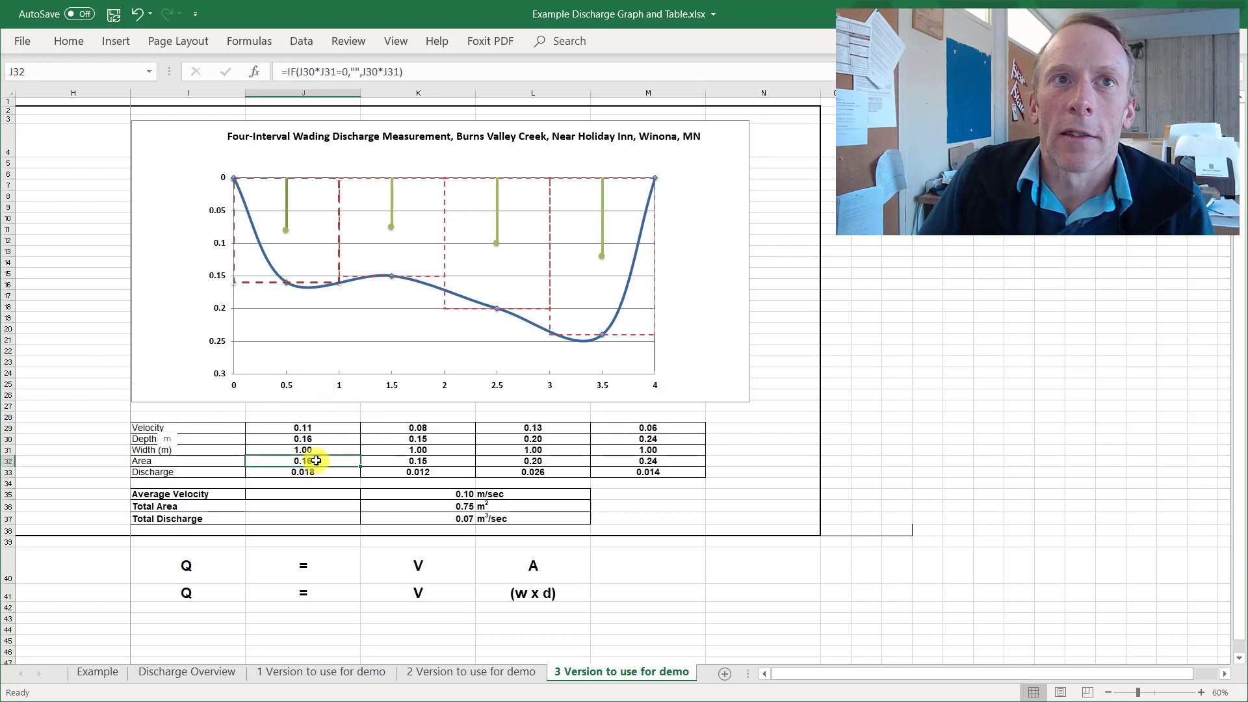
{"action": "left_click", "coordinate": [319, 472]}
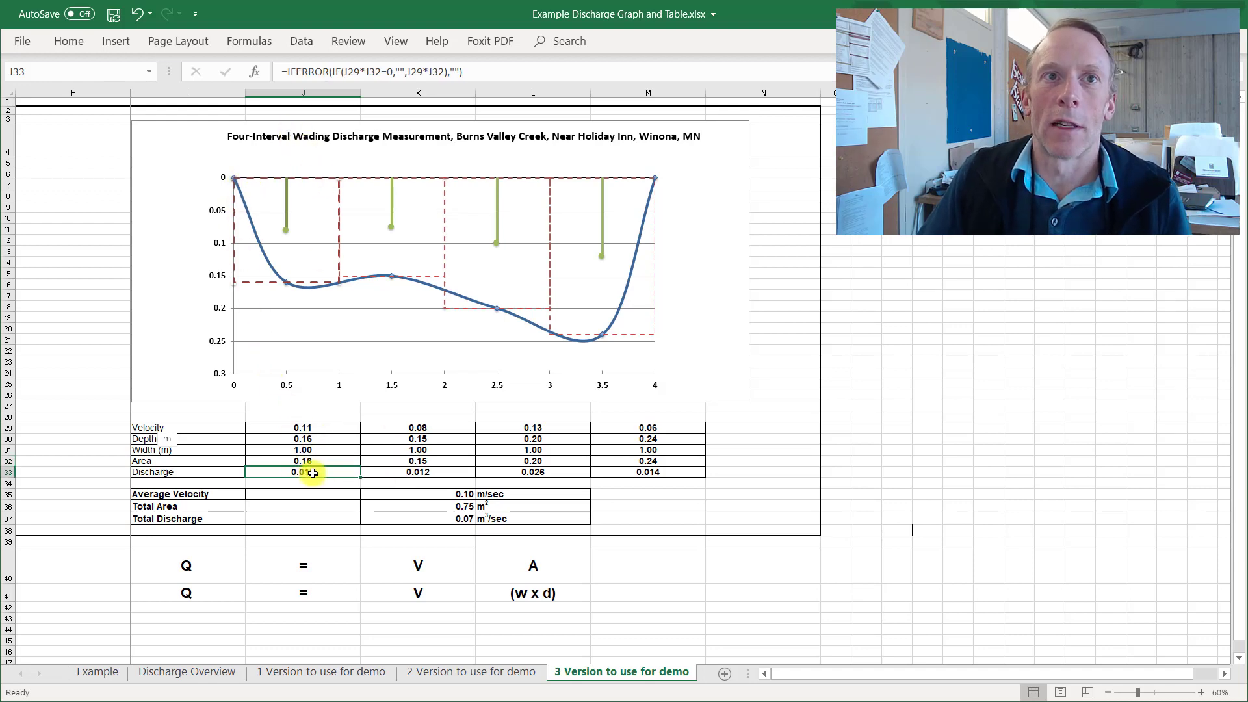
{"action": "left_click", "coordinate": [387, 470]}
{"action": "left_click", "coordinate": [522, 469]}
{"action": "left_click", "coordinate": [652, 468]}
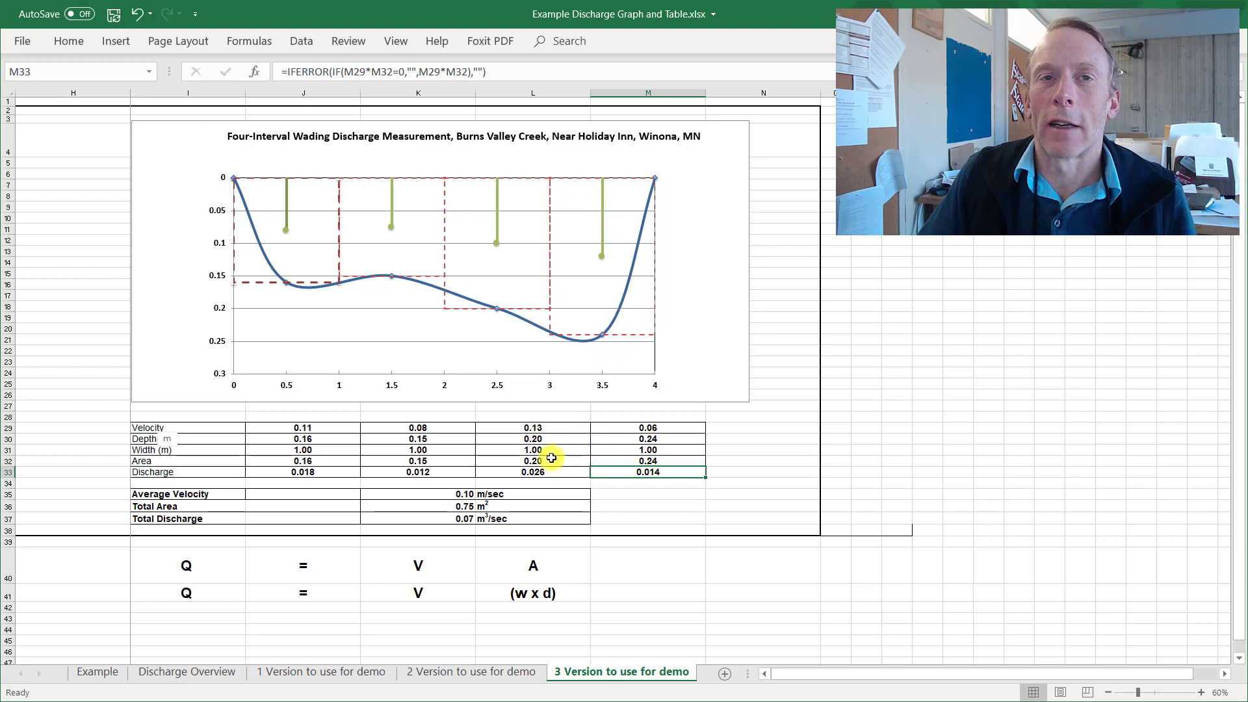
{"action": "left_click", "coordinate": [311, 470]}
{"action": "left_click_drag", "start_coordinate": [384, 471], "coordinate": [650, 471]}
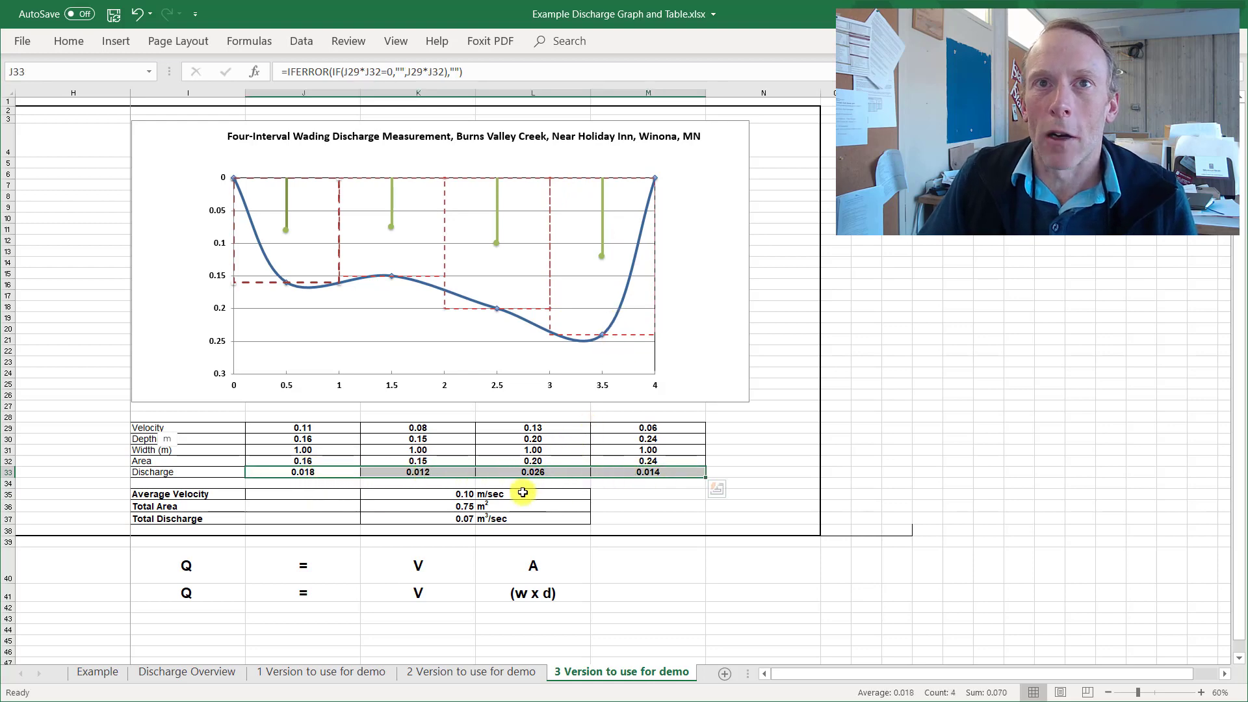
{"action": "left_click", "coordinate": [462, 518]}
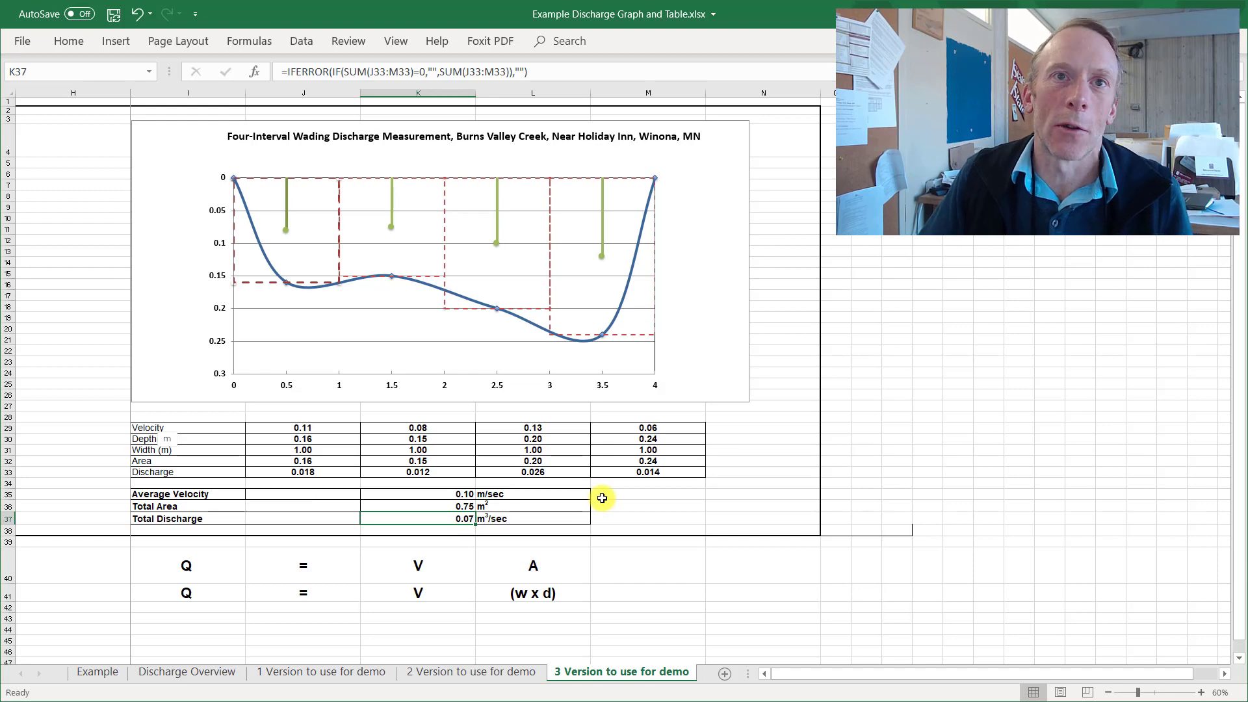